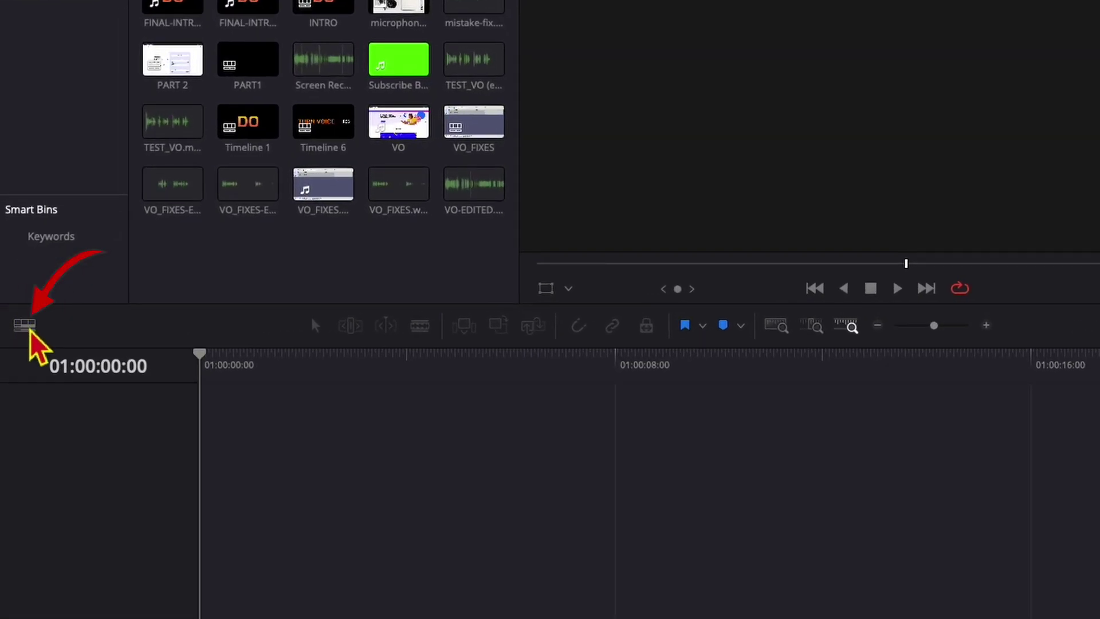
Step: Show the Timeline View Options menu from the timeline toolbar
click(24, 326)
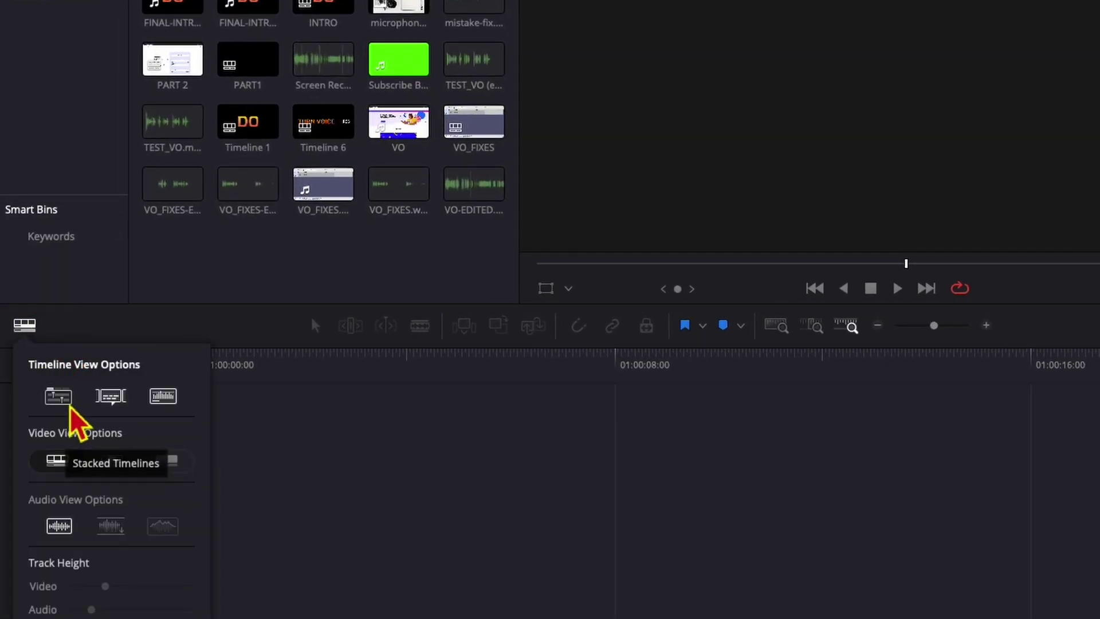
Step: Enable Stacked Timelines and load Timeline 6 into a new tab beside INTRO
click(58, 396)
click(344, 473)
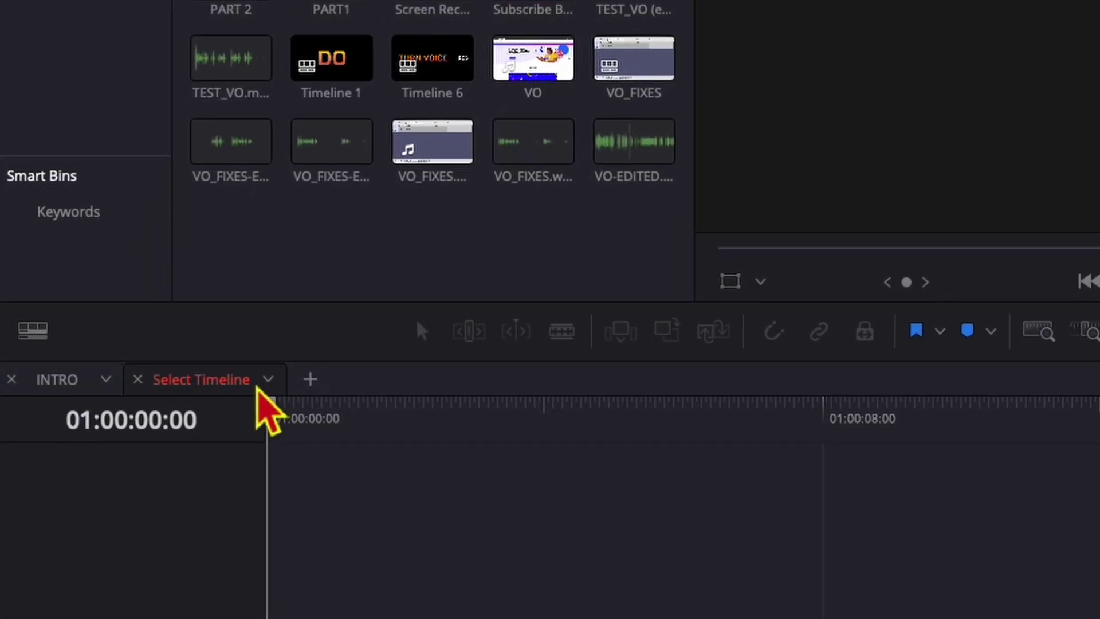
click(268, 378)
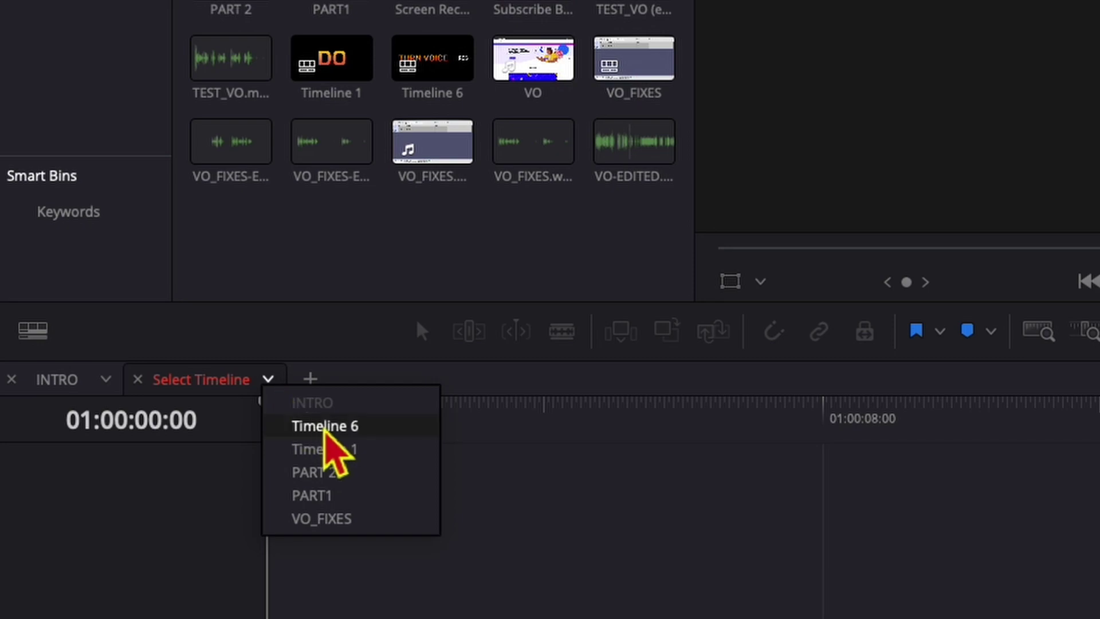
click(324, 425)
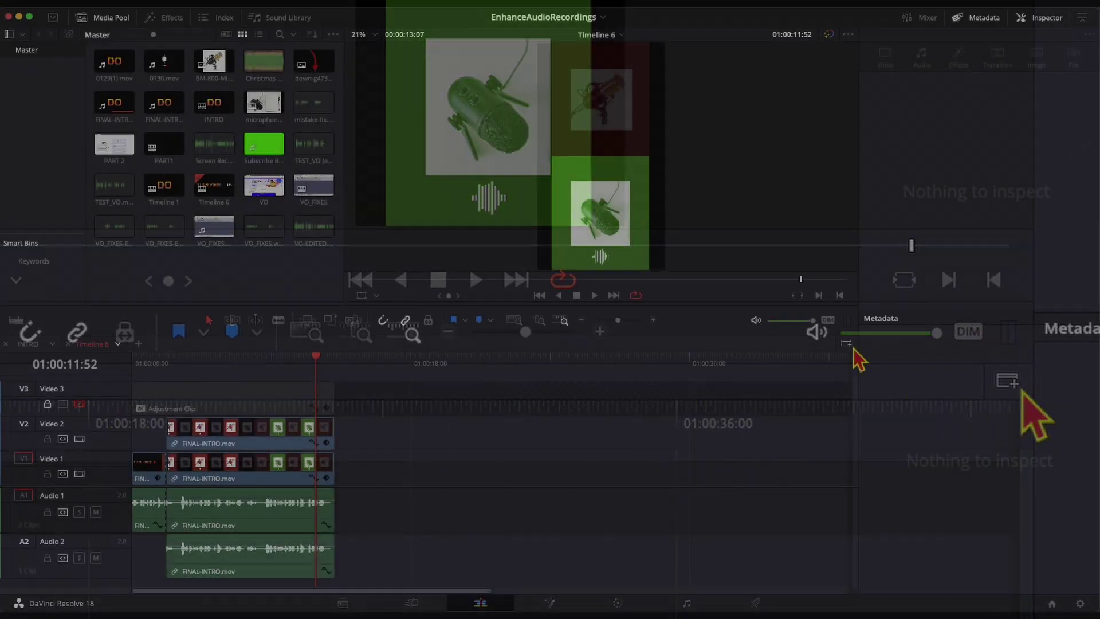
Step: Add an empty lower timeline stack and close the INTRO tab in the top pane
click(1007, 380)
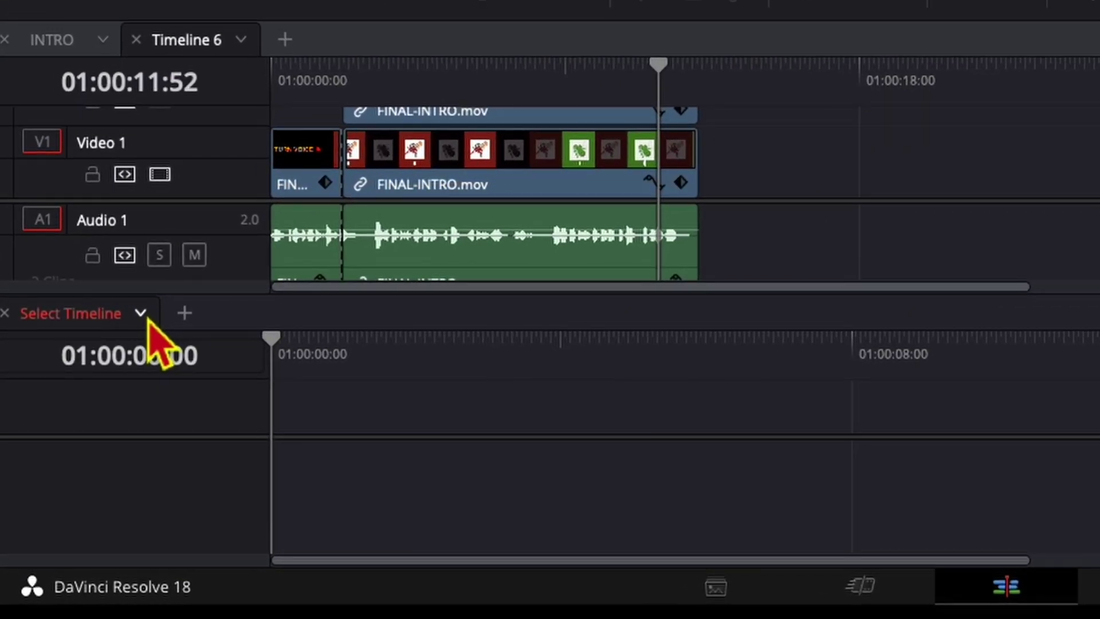
click(140, 313)
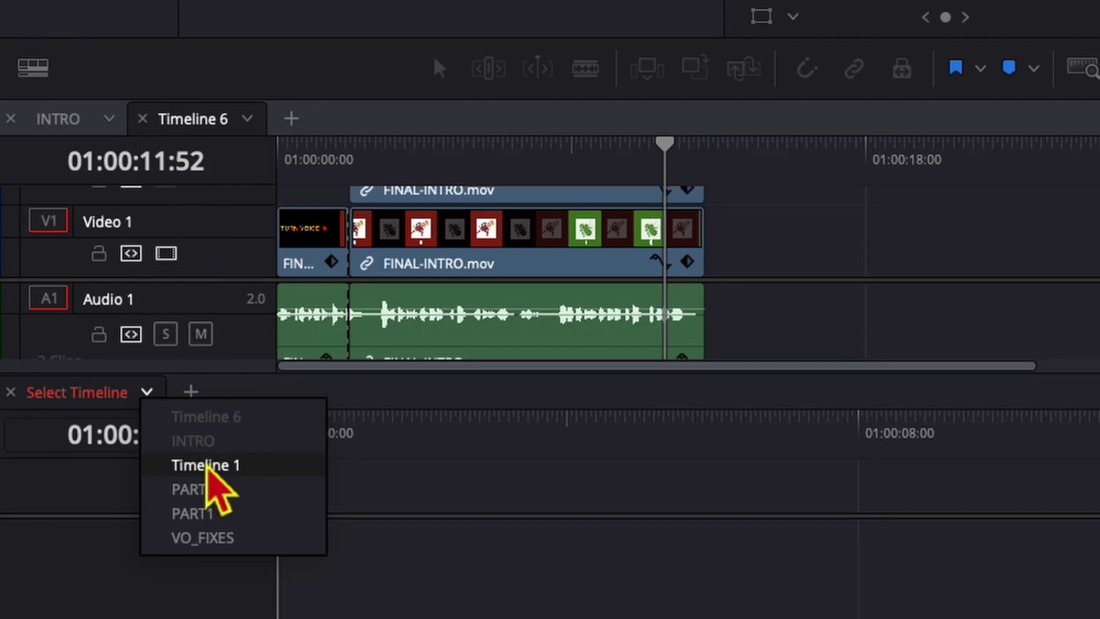
click(322, 159)
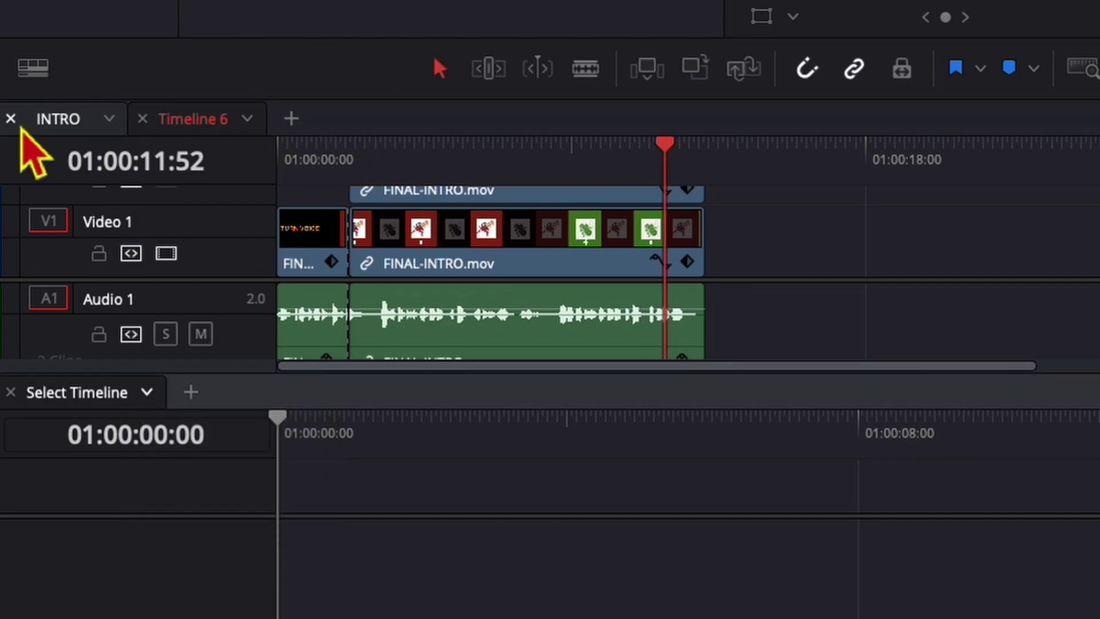
click(12, 118)
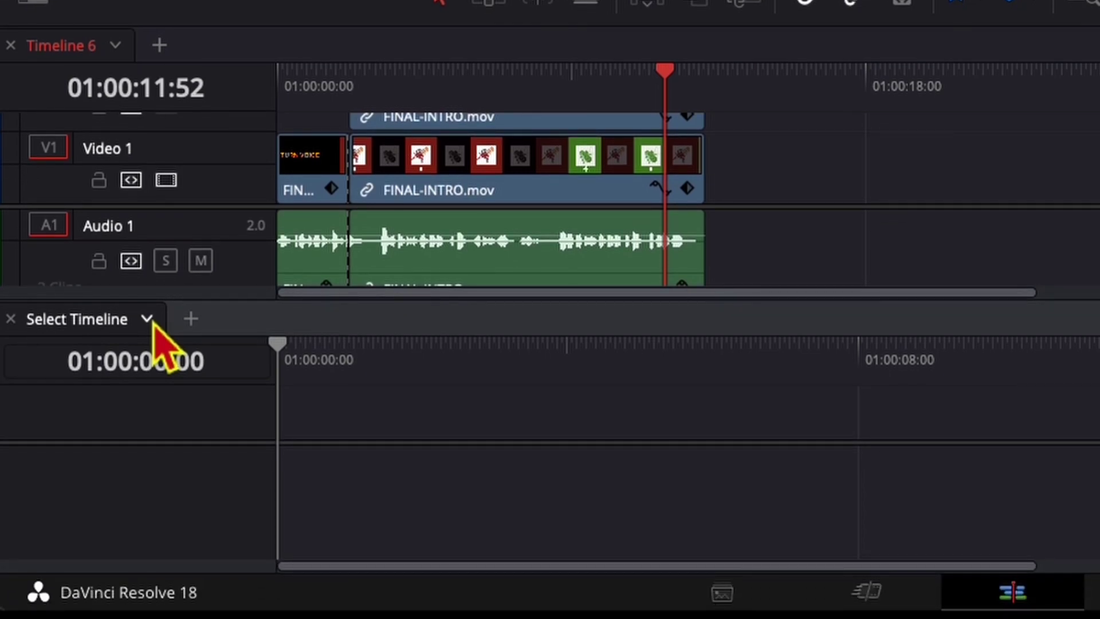
Step: Select INTRO as the timeline for the lower stacked pane
click(148, 318)
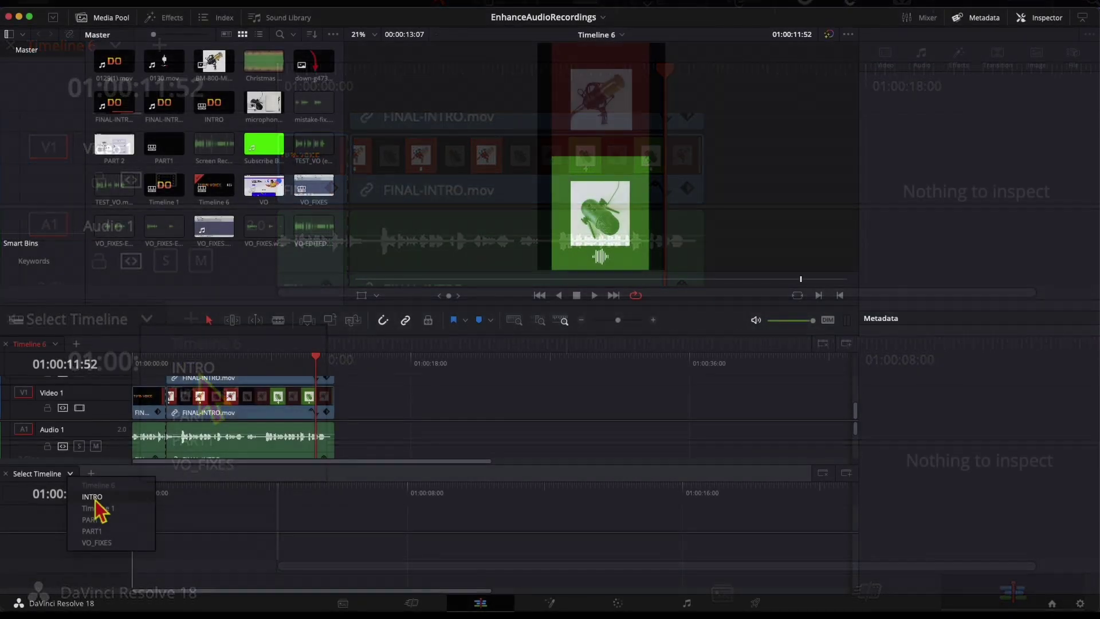
click(92, 497)
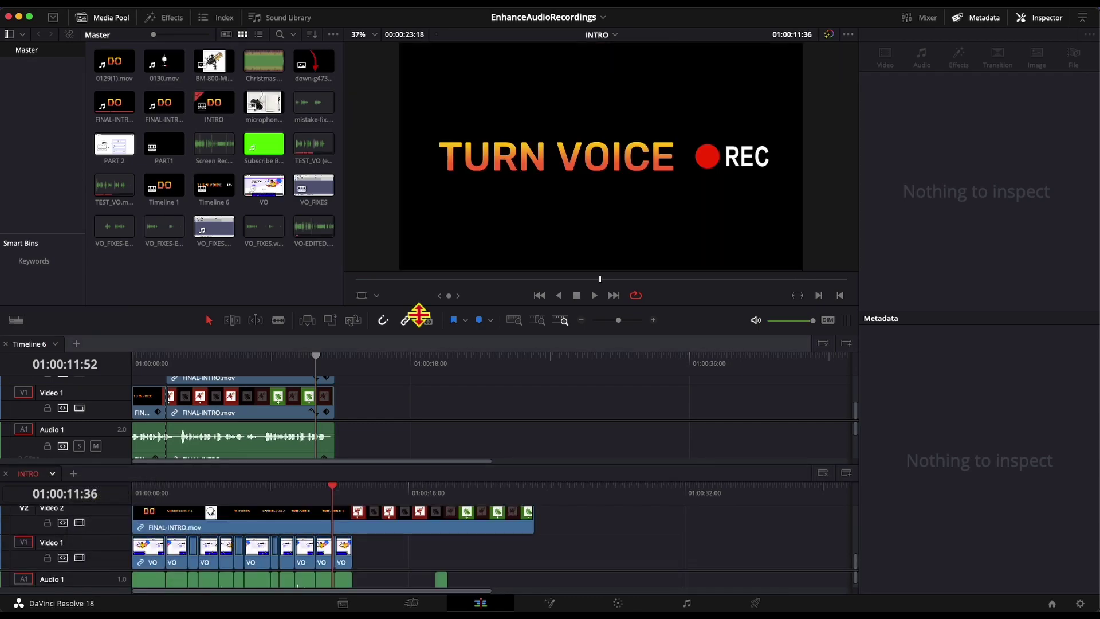
Step: Shrink the viewer and raise the pane divider so INTRO shows more tracks
drag(418, 311, 410, 221)
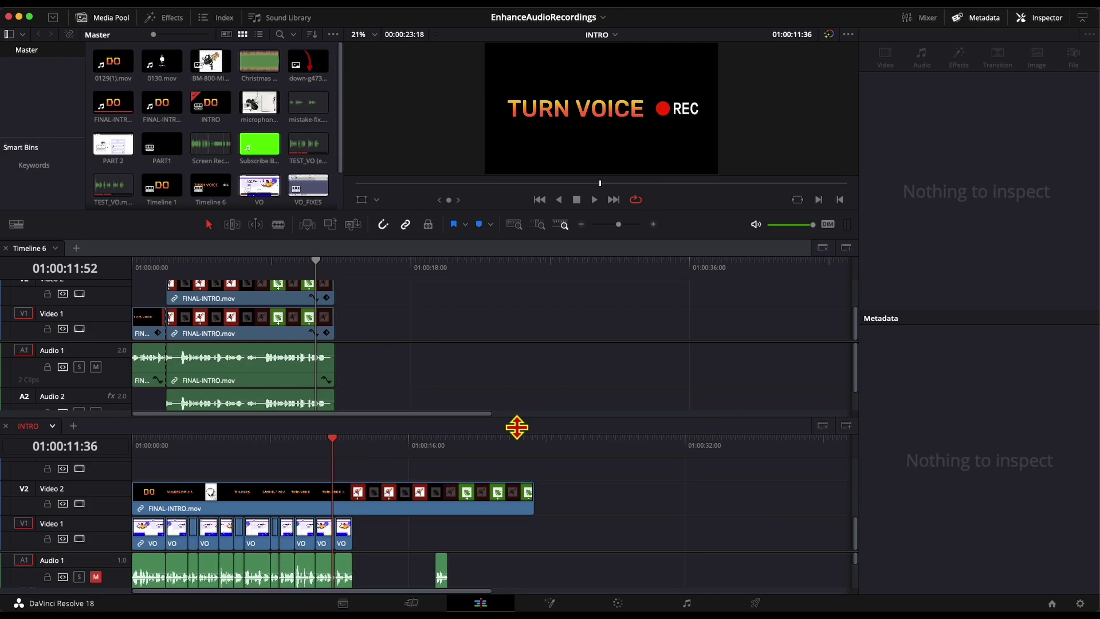
drag(516, 427, 498, 409)
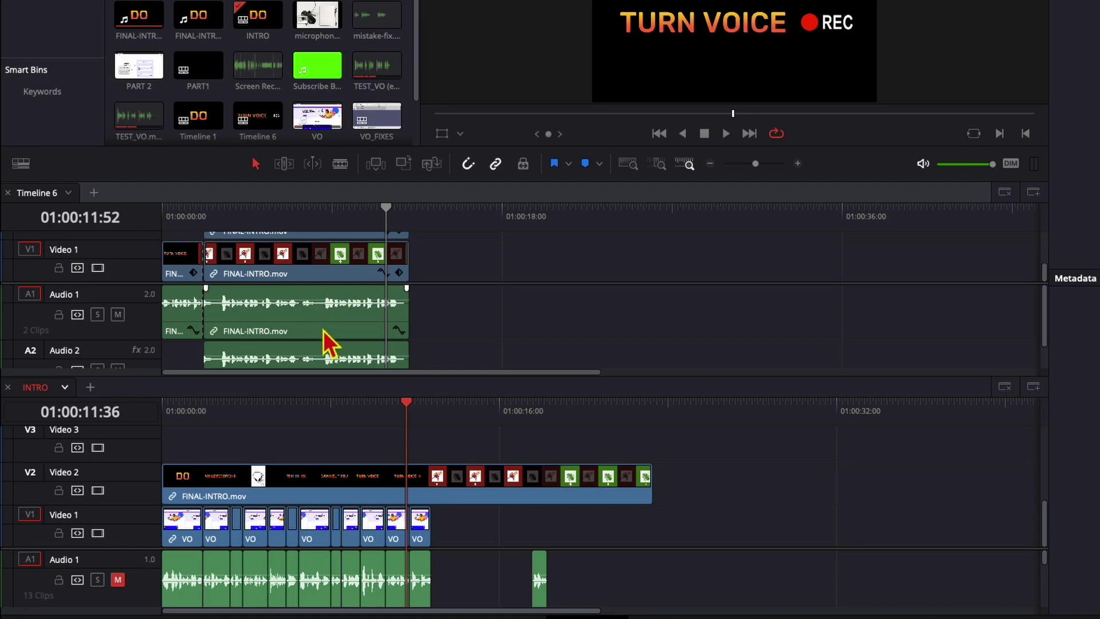
Step: Drag FINAL-INTRO.mov from Timeline 6 onto INTRO's V2 after the existing clip
click(322, 353)
click(292, 259)
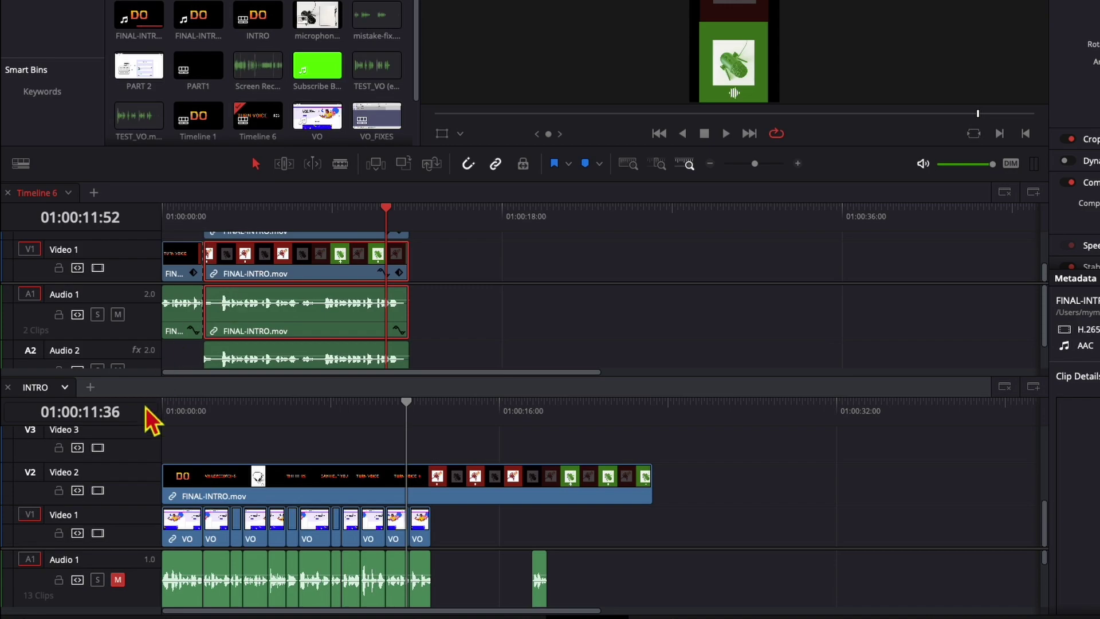
drag(276, 284, 678, 496)
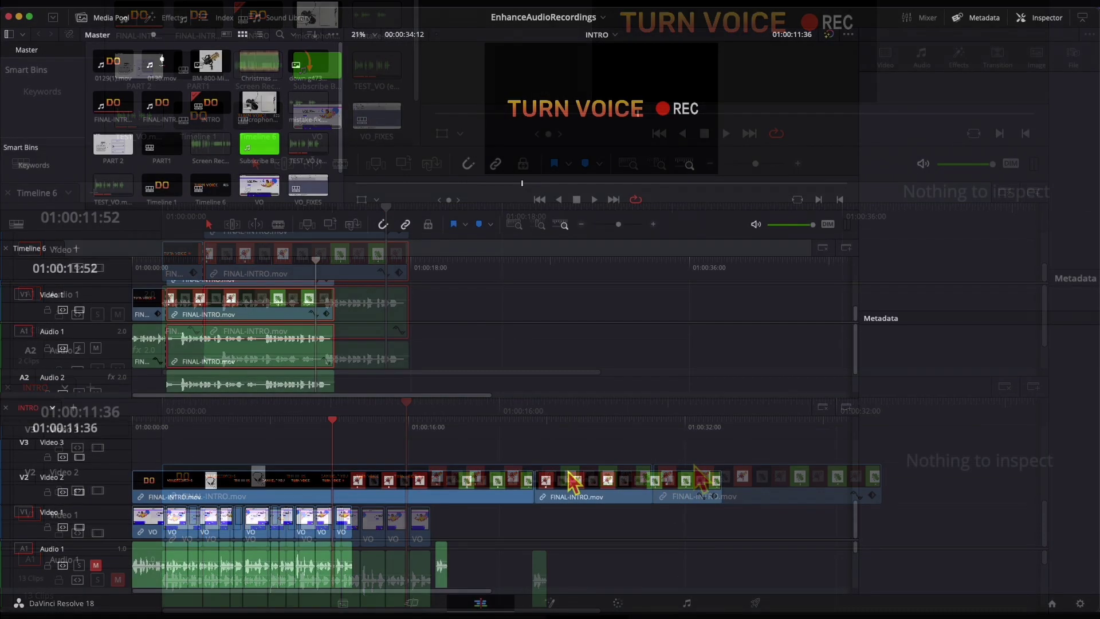
click(359, 361)
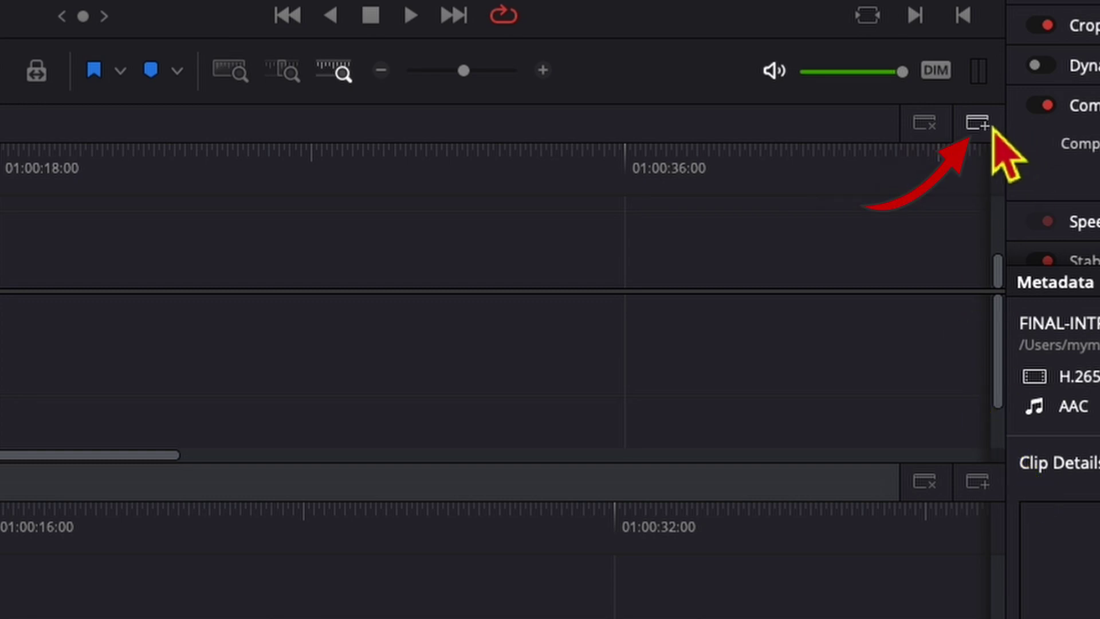
Step: Add a third timeline stack and load PART 2 into it
click(976, 481)
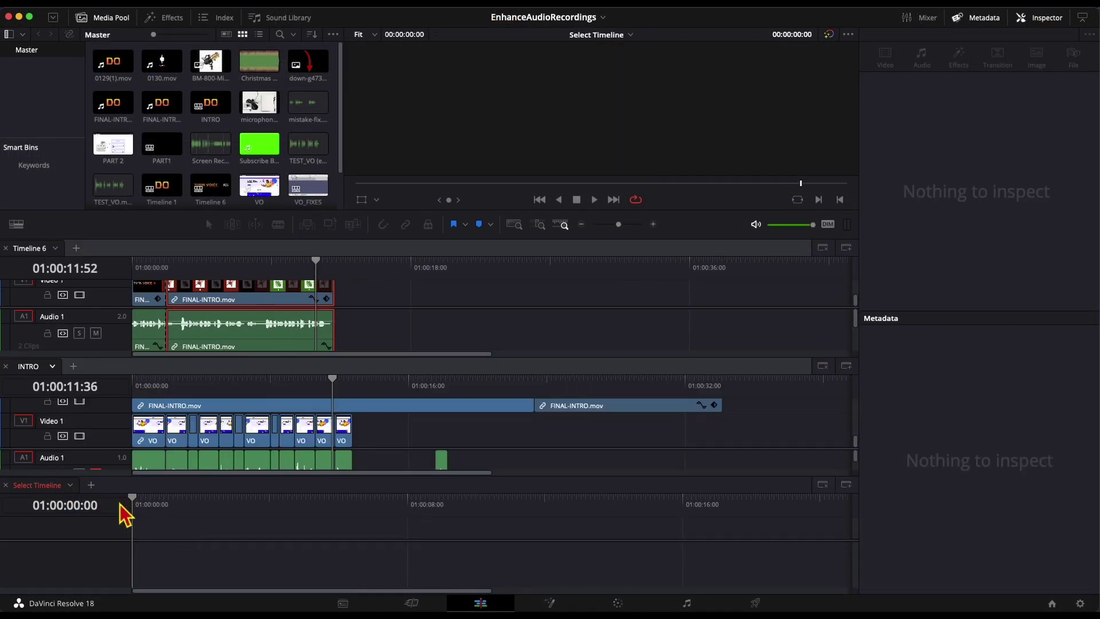
click(71, 486)
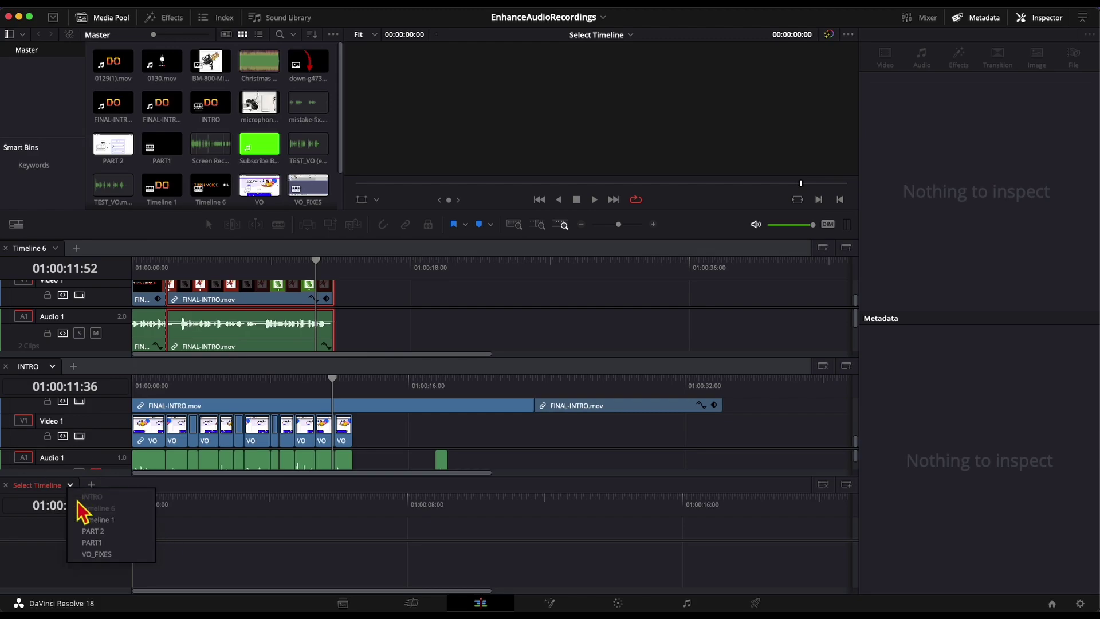
click(92, 531)
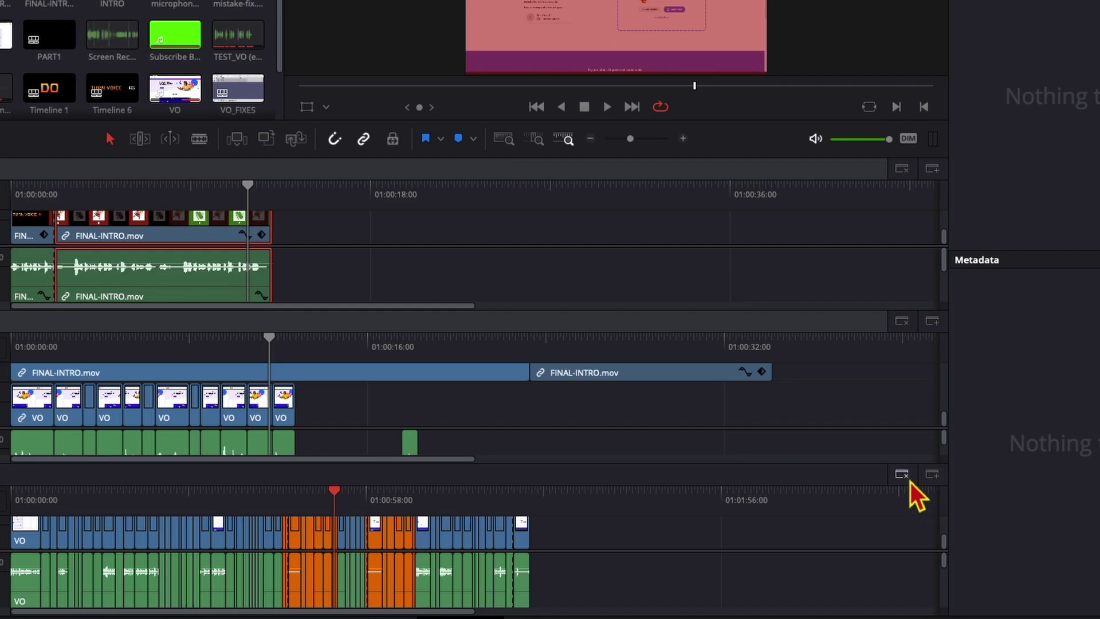
Step: Close the bottom PART 2 timeline stack
click(902, 475)
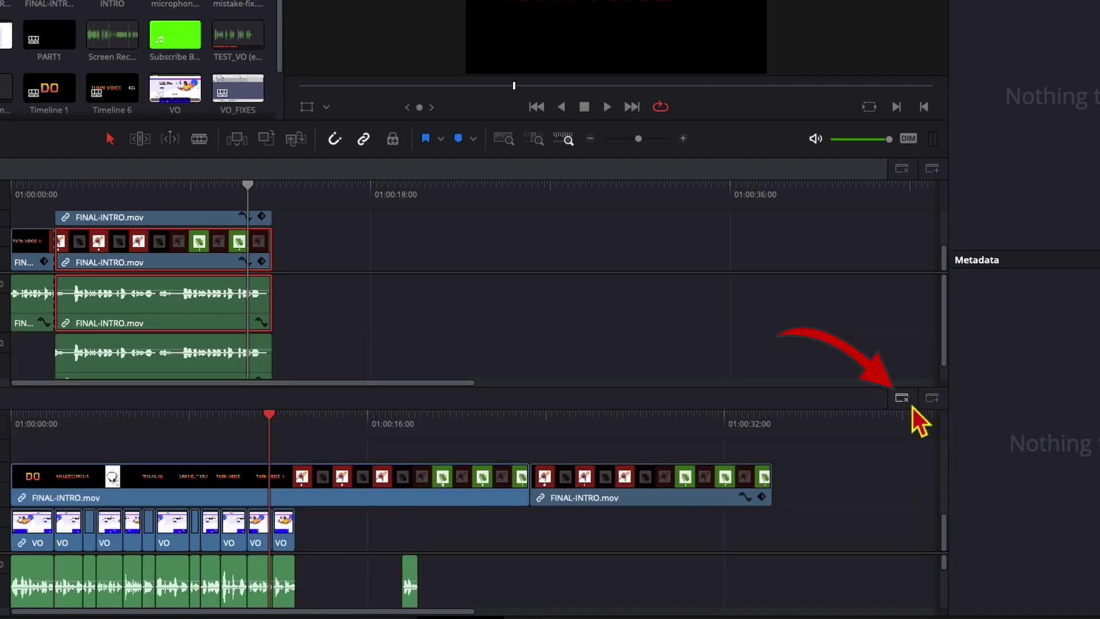